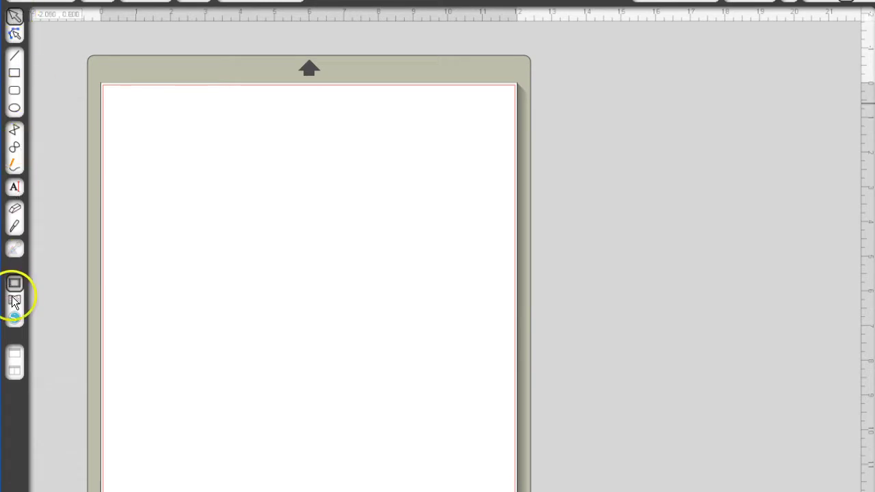
Search the Silhouette Online Store for design 14500 and view the snowflake popup card.
left_click(14, 318)
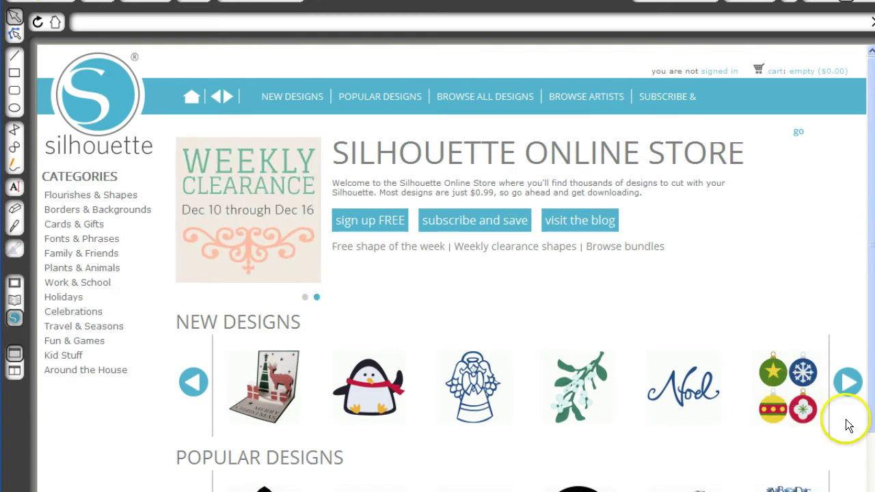
left_click(768, 135)
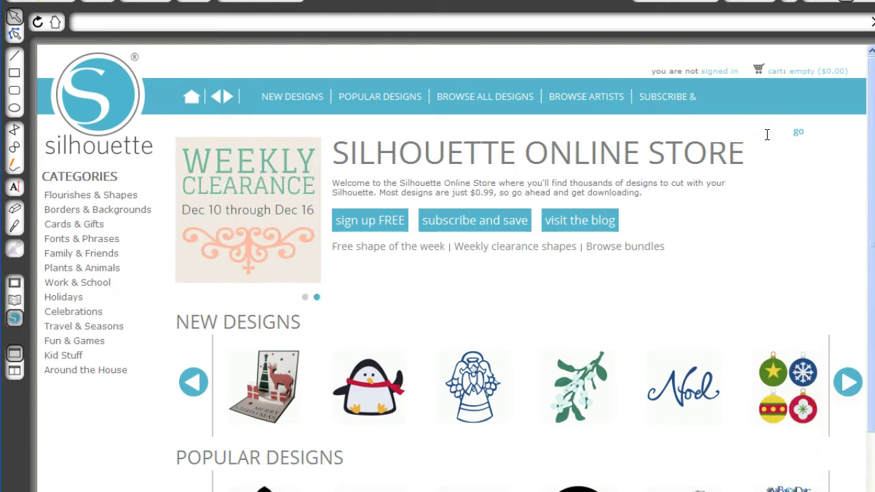
type("14500")
left_click(837, 144)
left_click(798, 133)
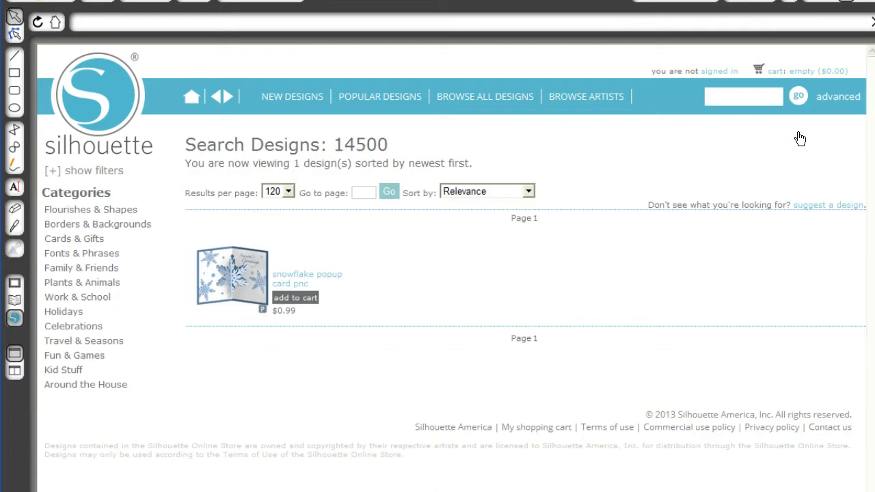
left_click(429, 232)
mouse_move(240, 274)
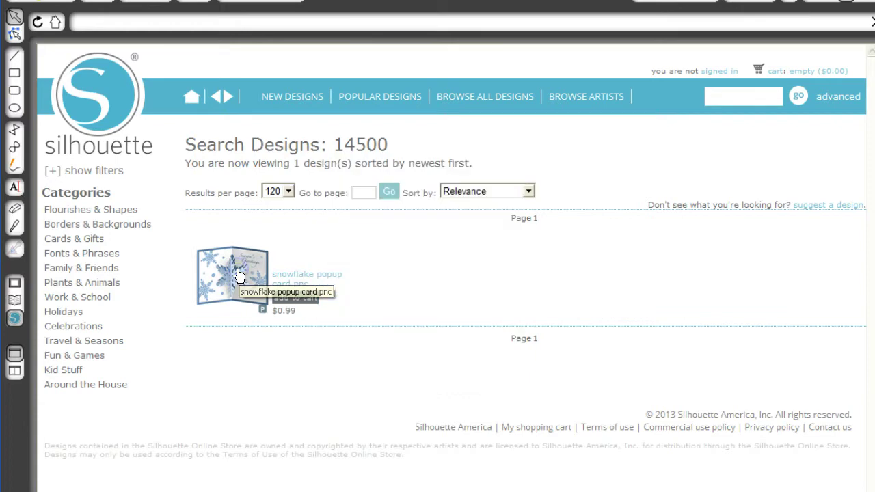
left_click(239, 275)
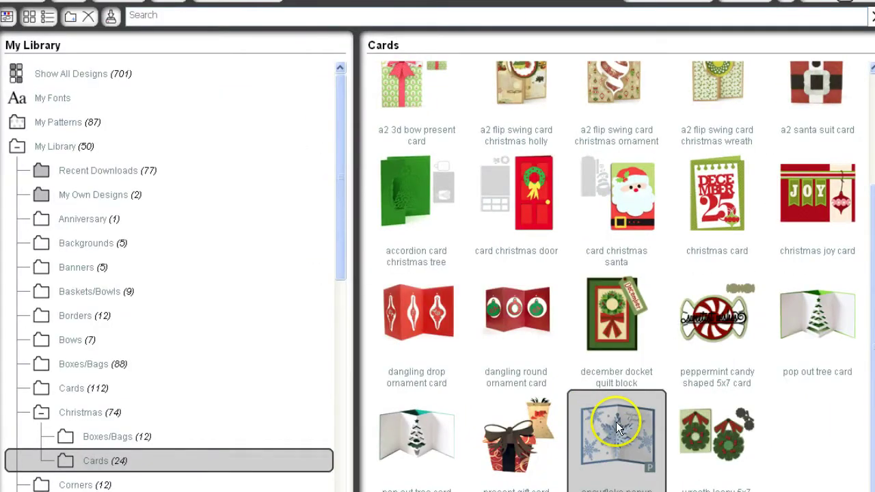
Add the snowflake popup card from the library's Christmas Cards folder and move it fully onto the page.
double_click(579, 472)
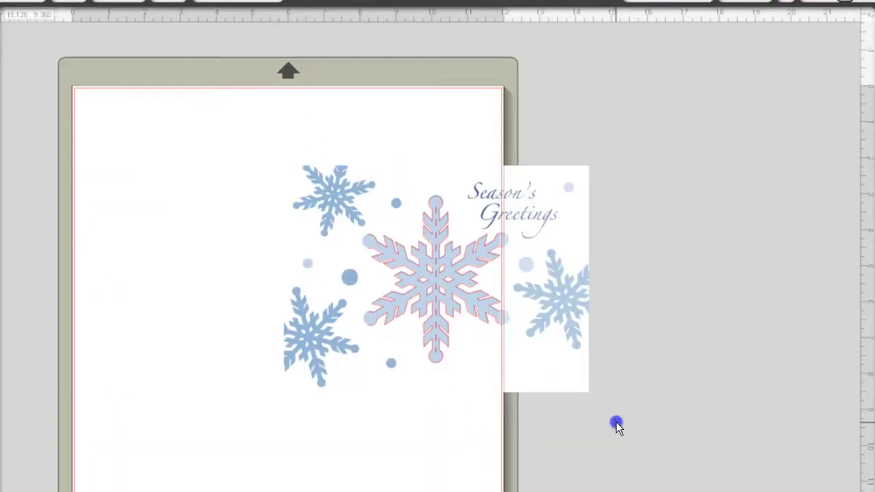
left_click(500, 285)
left_click_drag(456, 195, 319, 208)
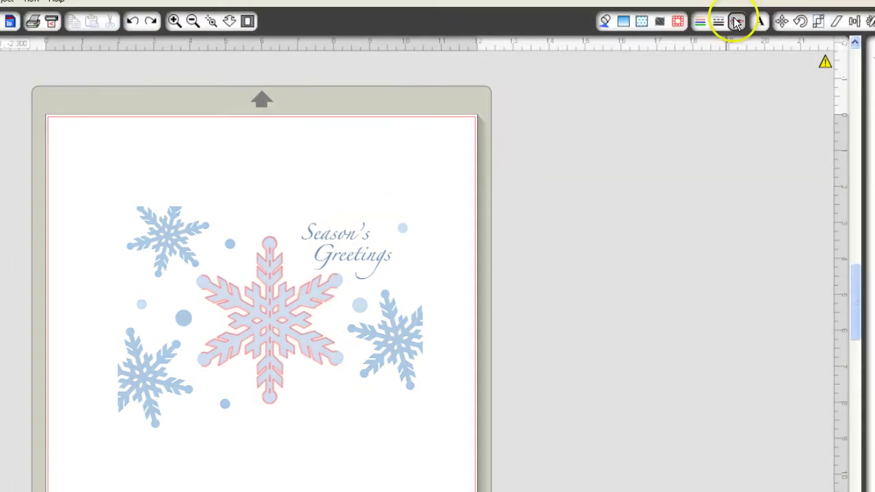
Show the cut lines of the snowflake popup card in the Cut Style settings.
left_click(736, 23)
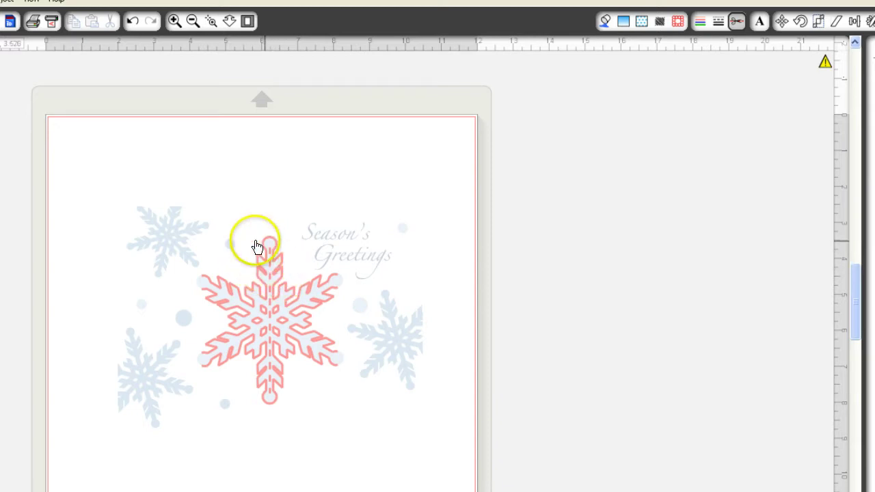
left_click_drag(281, 294, 267, 346)
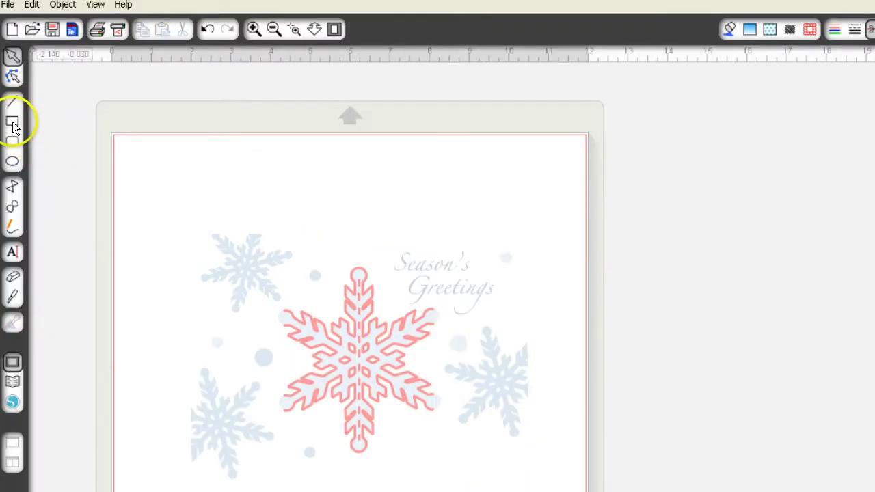
Draw a rectangle beside the page and scale it to 8 in wide by 6 in high.
left_click(0, 105)
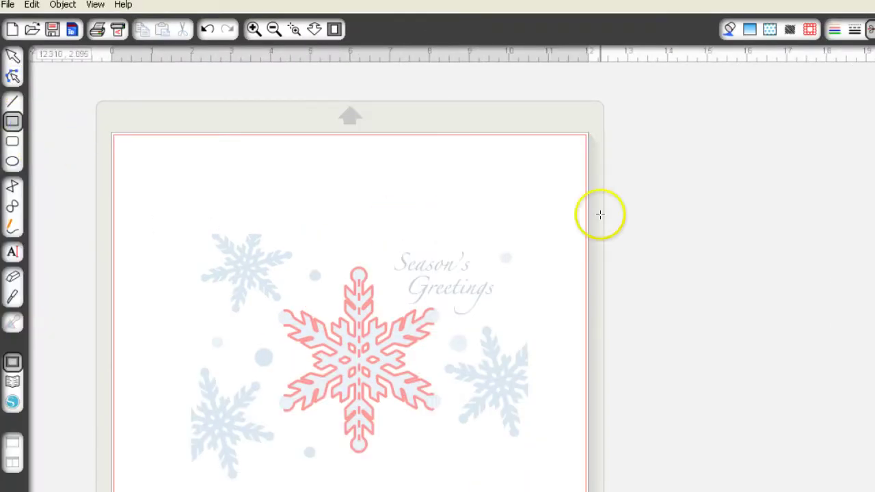
left_click_drag(630, 216, 872, 458)
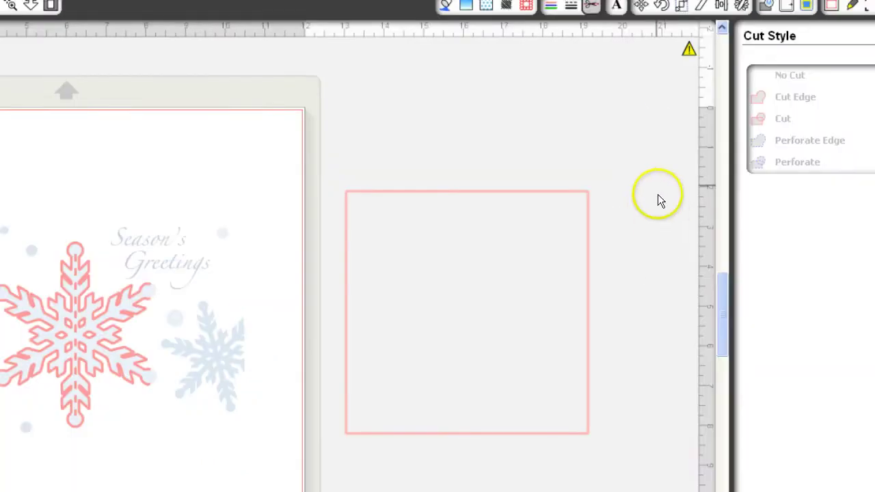
left_click(682, 6)
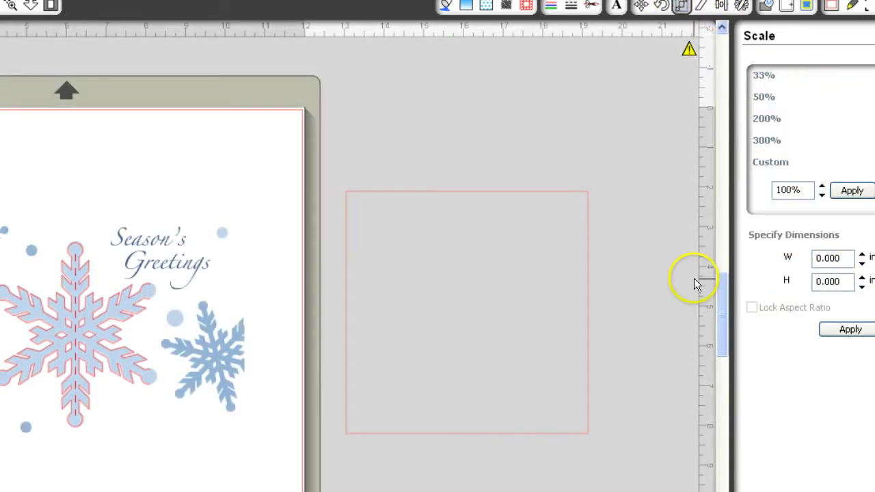
left_click(587, 222)
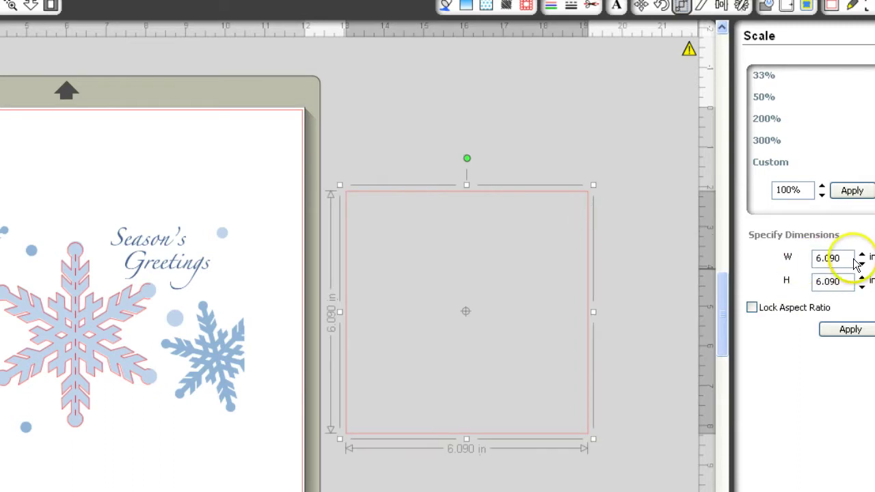
left_click_drag(852, 257, 771, 267)
type("8")
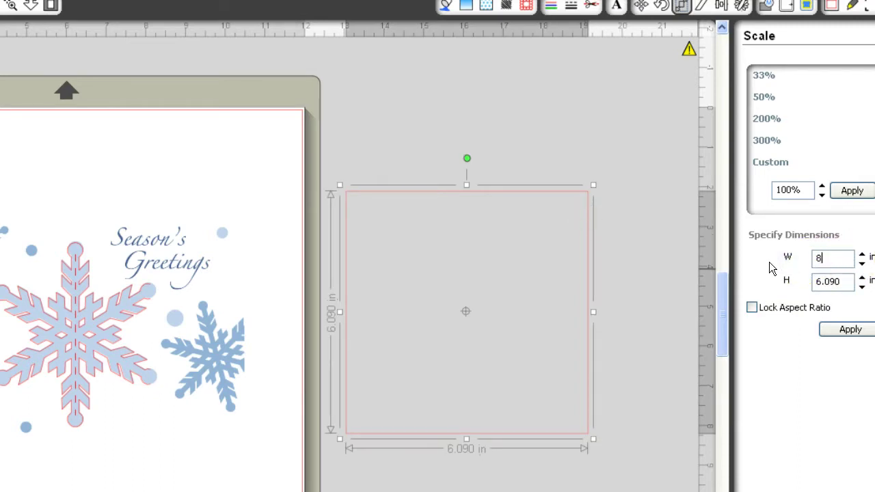
left_click_drag(848, 279, 810, 282)
type("6")
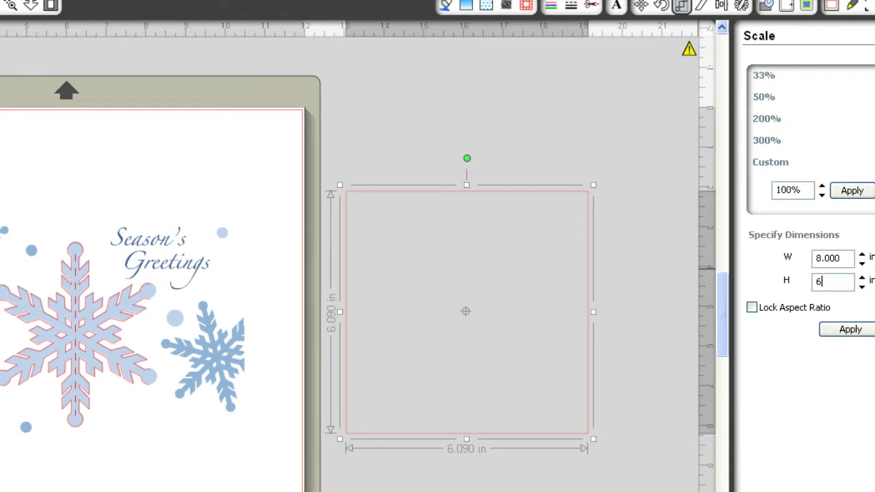
left_click(848, 330)
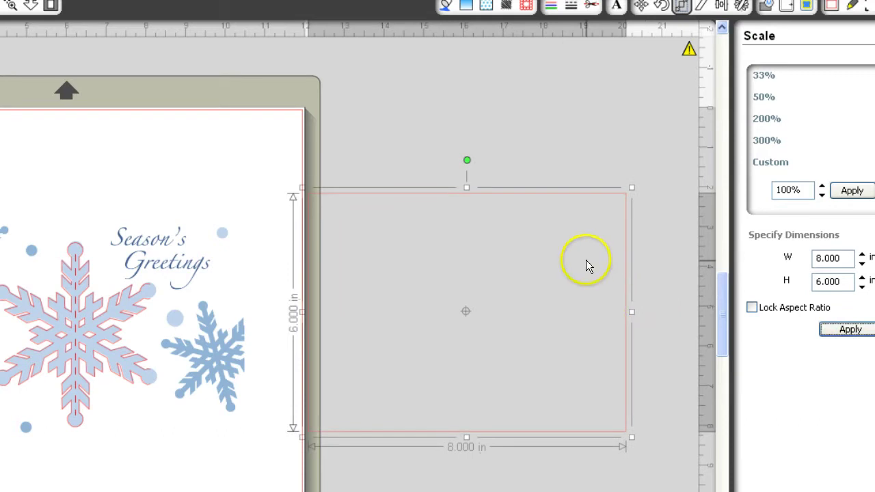
Move the rectangle onto the page so that it frames the snowflake card artwork.
left_click_drag(523, 199, 135, 224)
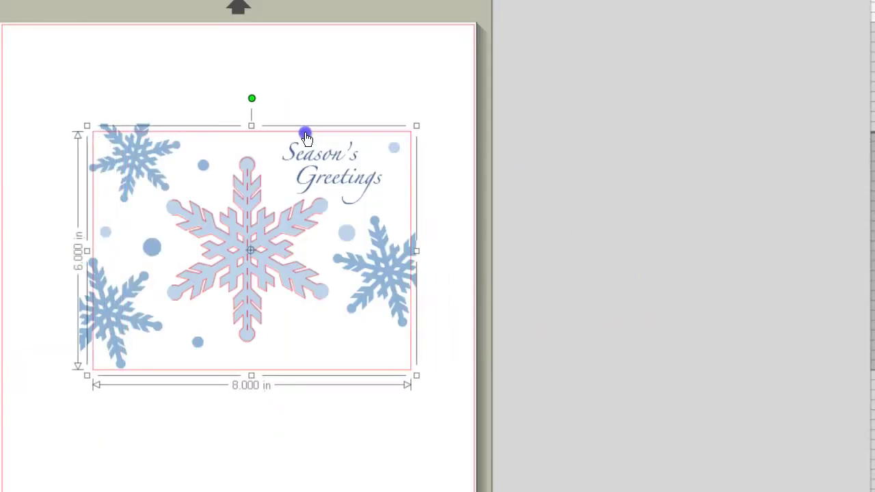
left_click_drag(306, 139, 303, 136)
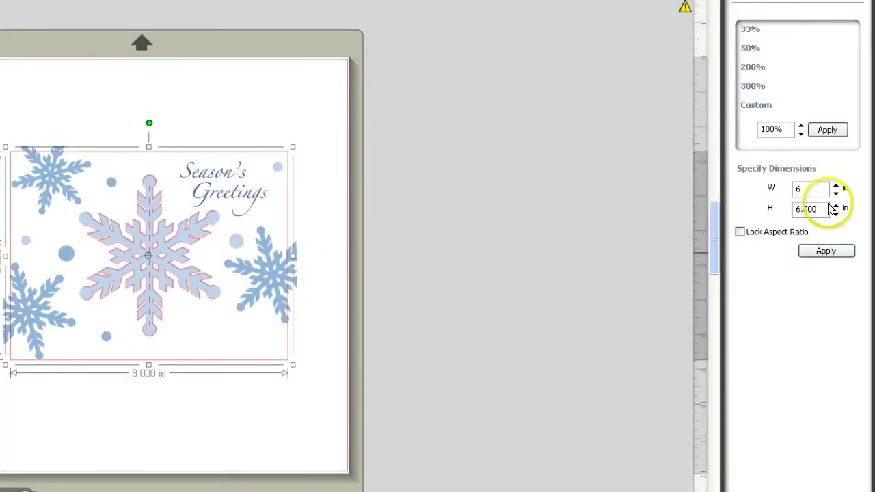
Set the rectangle's dimensions to 6 in wide and 8 in high.
left_click_drag(819, 210, 744, 212)
type("8")
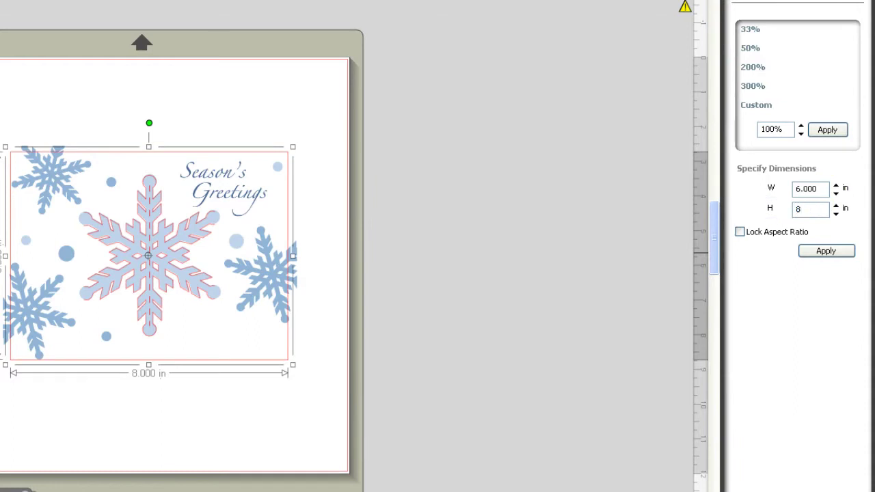
left_click(820, 251)
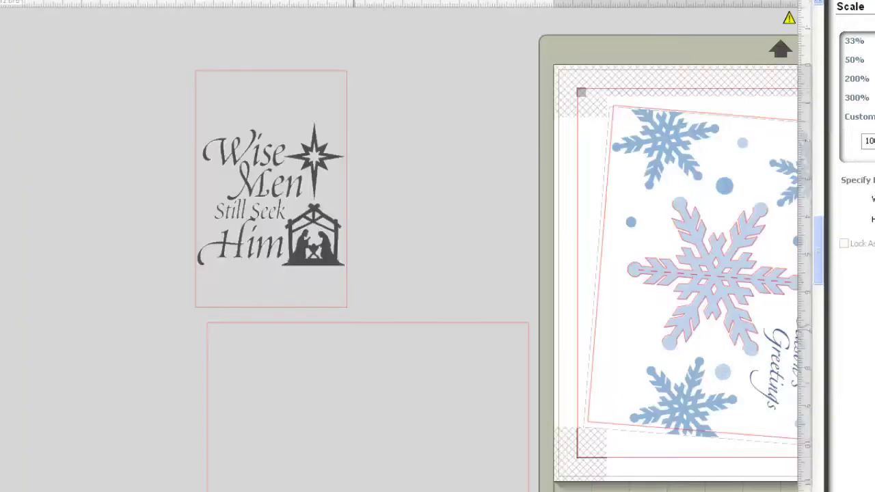
Examine the rotated snowflake card between the registration marks and check the size of the blank rectangle beside the page.
scroll(437, 273, "right", 5)
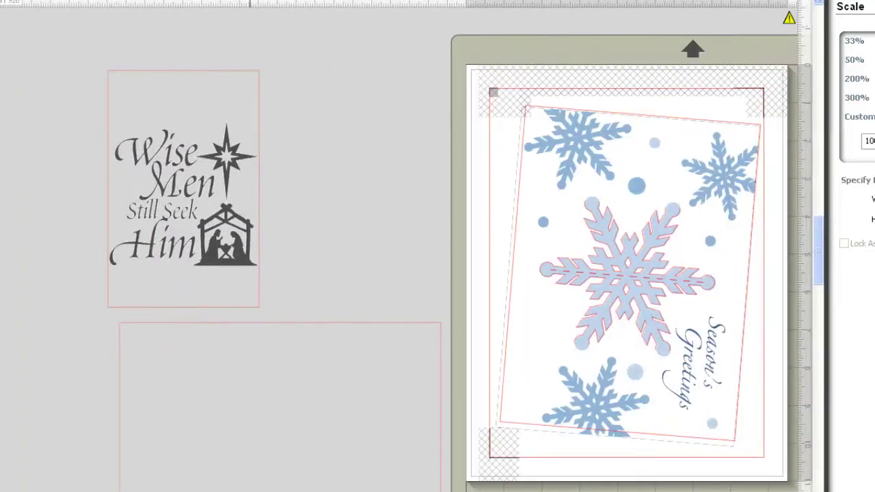
scroll(398, 246, "right", 2)
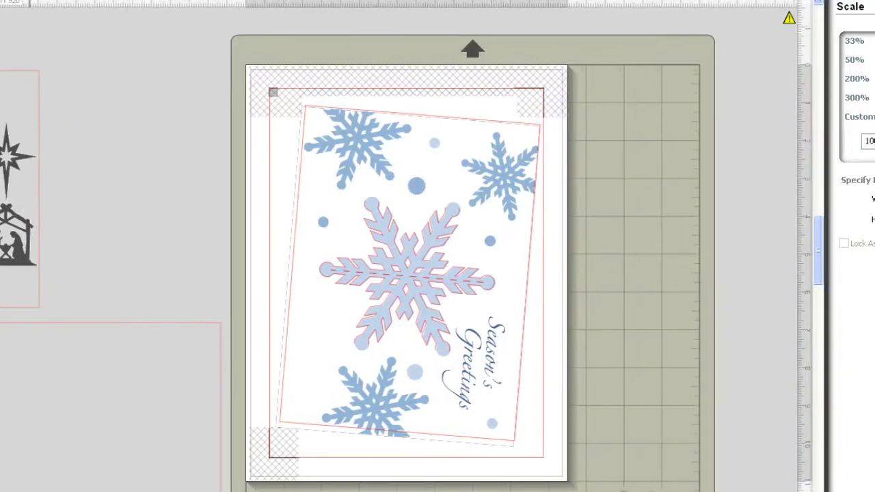
scroll(398, 246, "right", 1)
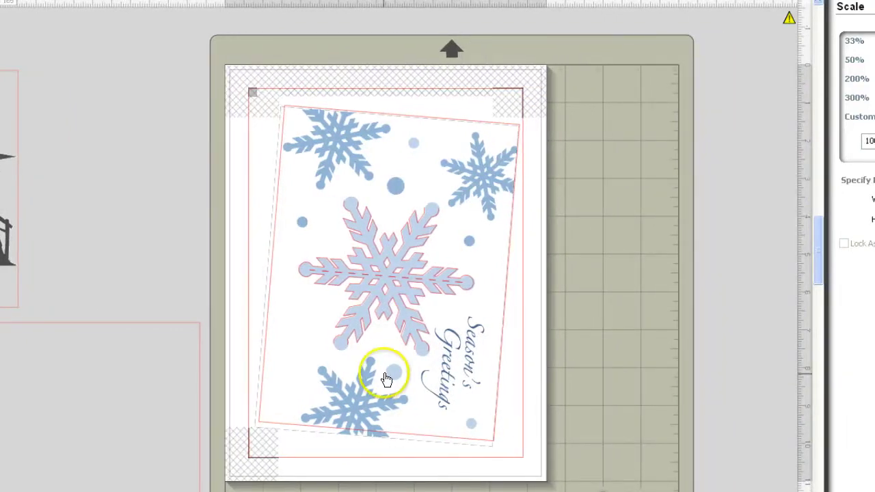
left_click(456, 125)
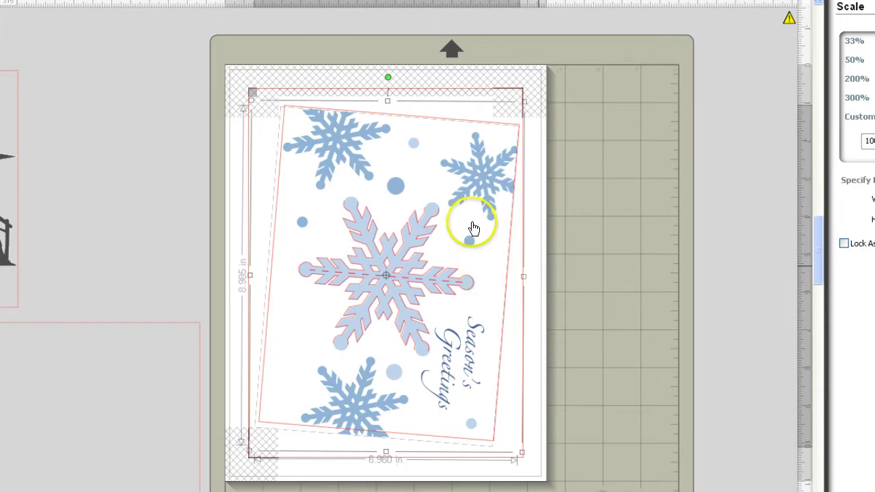
left_click(447, 121)
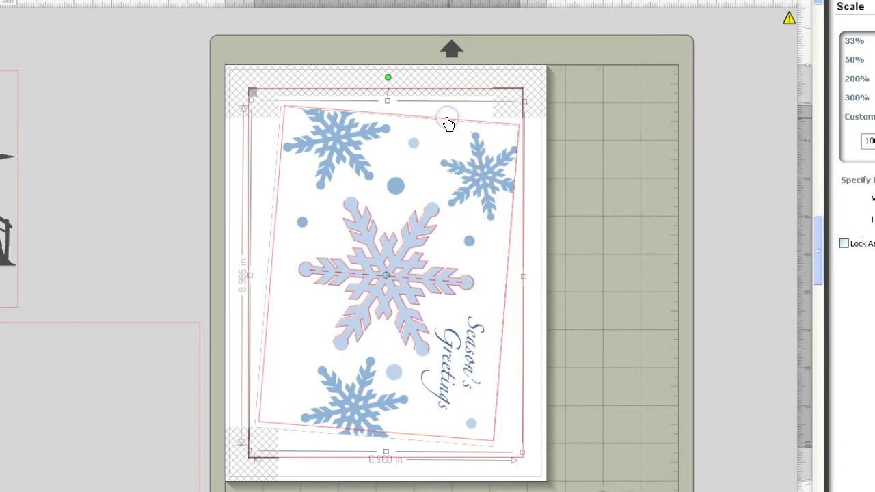
left_click(118, 321)
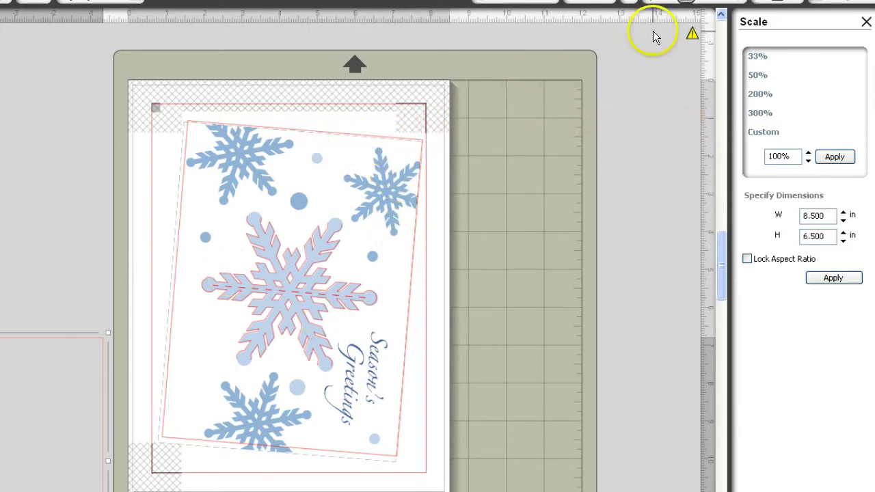
Review the cut style of the pieces and check the dimensions of the "Wise Men Still Seek Him" panel.
left_click(611, 2)
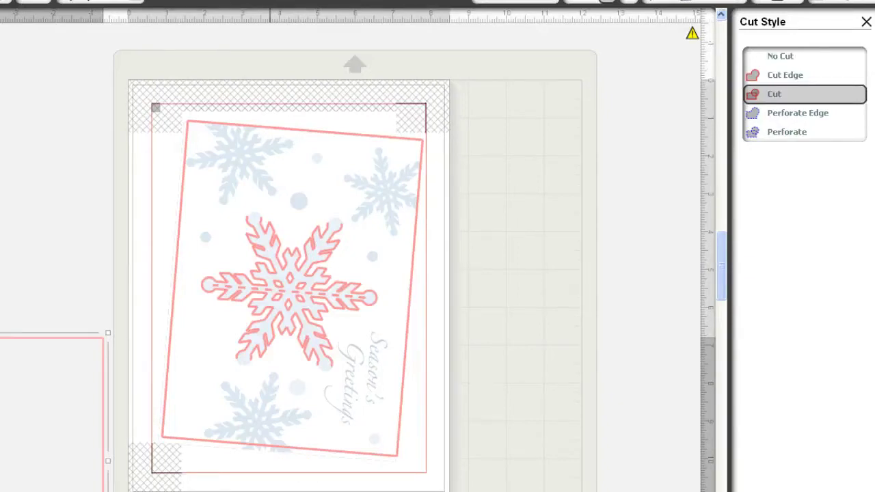
scroll(113, 461, "left", 5)
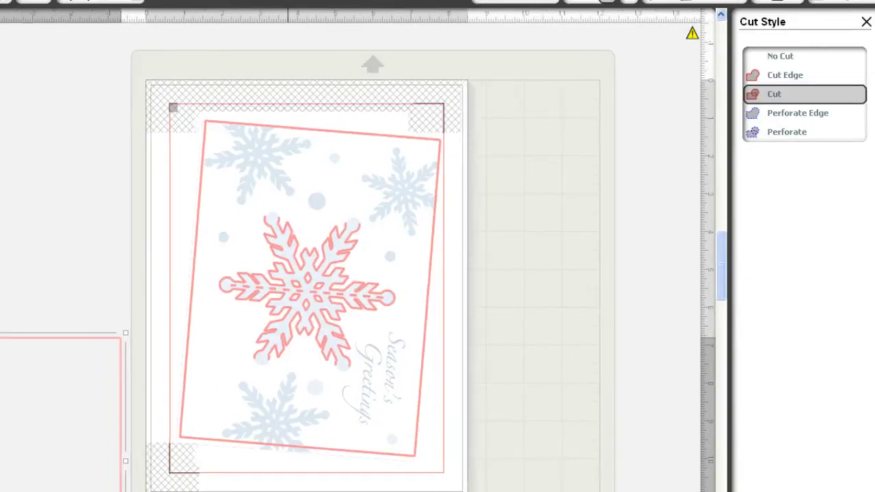
scroll(274, 348, "left", 3)
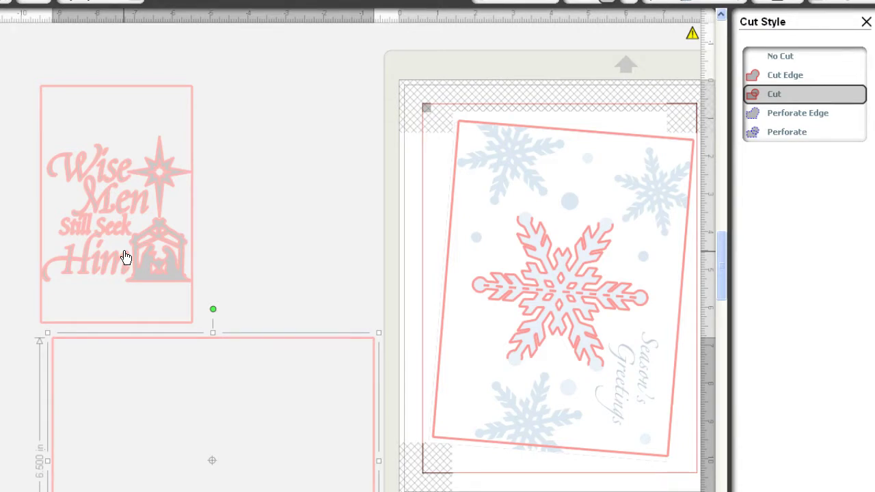
left_click(181, 93)
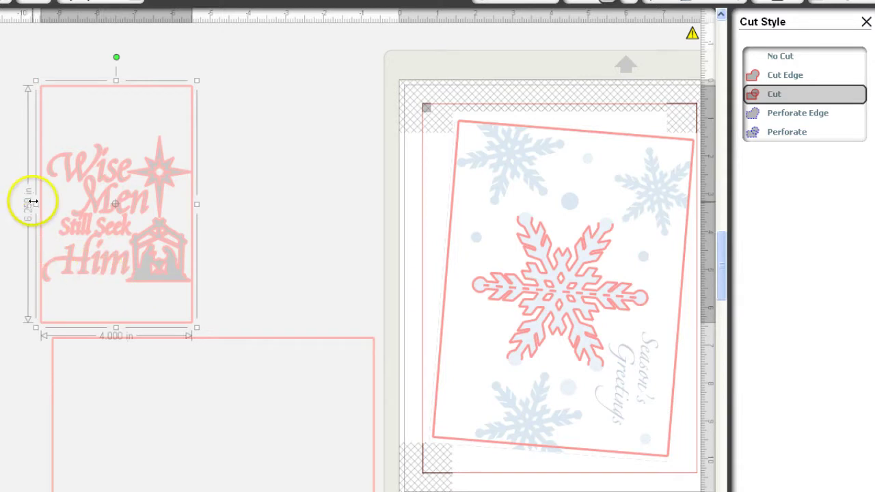
left_click(655, 10)
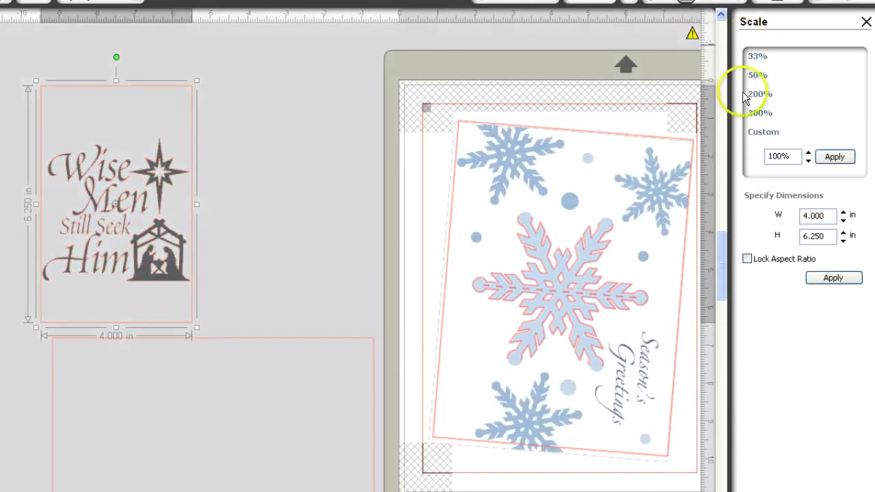